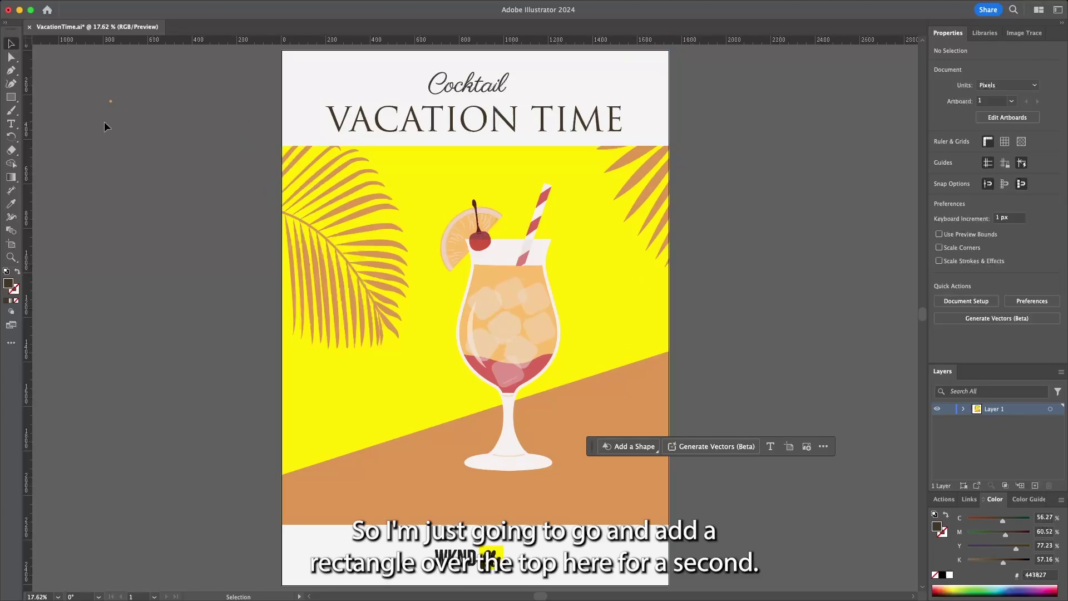
Draw a dark rectangle from the top of the yellow area to the scene's bottom edge.
{"action": "left_click", "coordinate": [11, 97]}
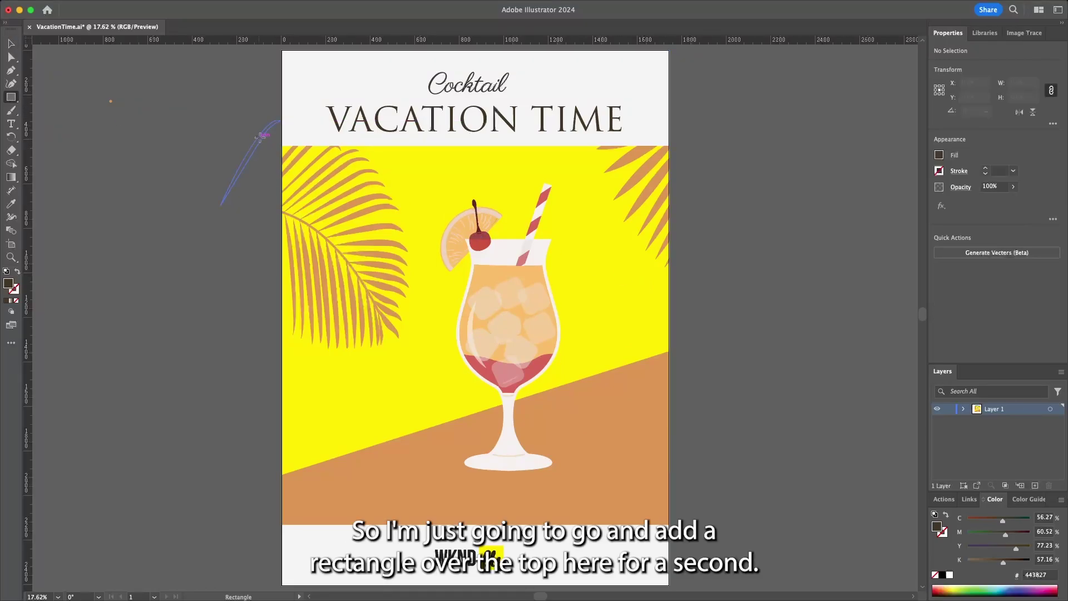
{"action": "left_click_drag", "start_coordinate": [281, 149], "coordinate": [673, 525]}
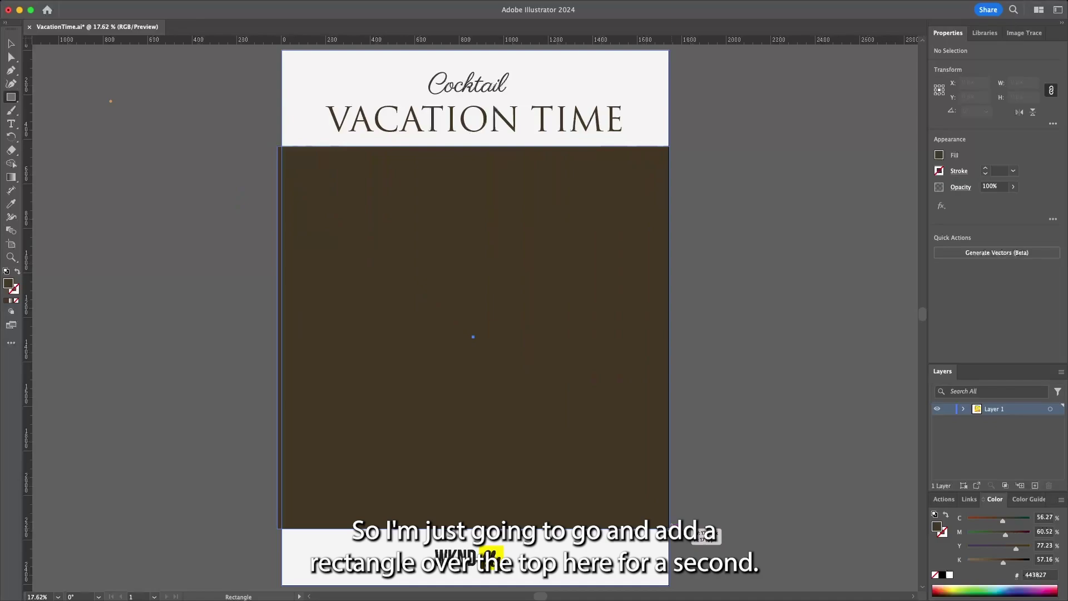
{"action": "left_click_drag", "start_coordinate": [672, 524], "coordinate": [668, 522]}
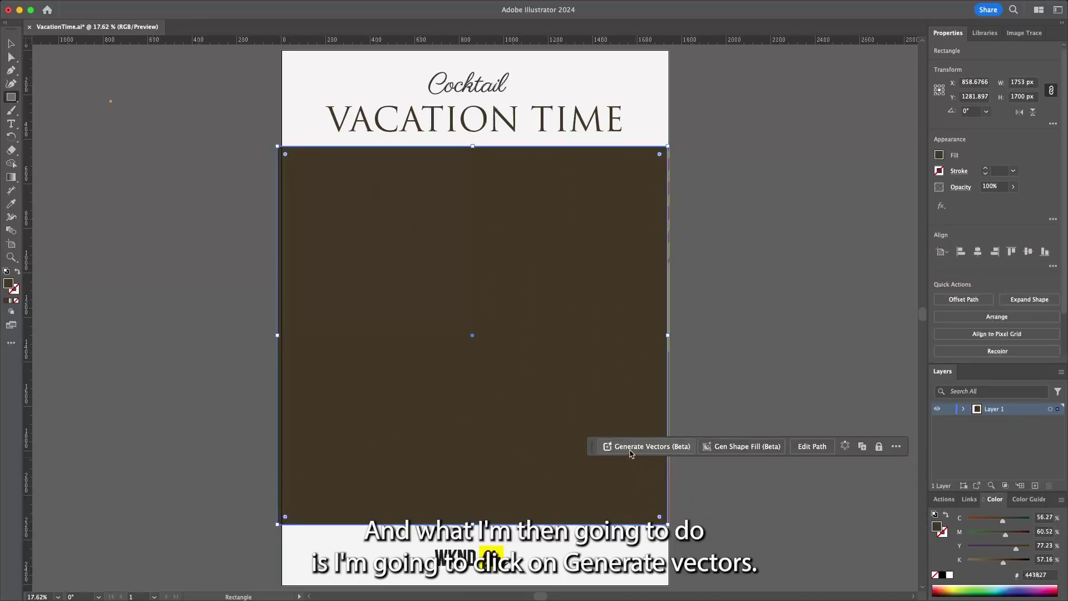
Write a Generate Vectors prompt for a sunny tropical beach with ocean in the background, with artwork-matching style reference.
{"action": "left_click", "coordinate": [647, 446]}
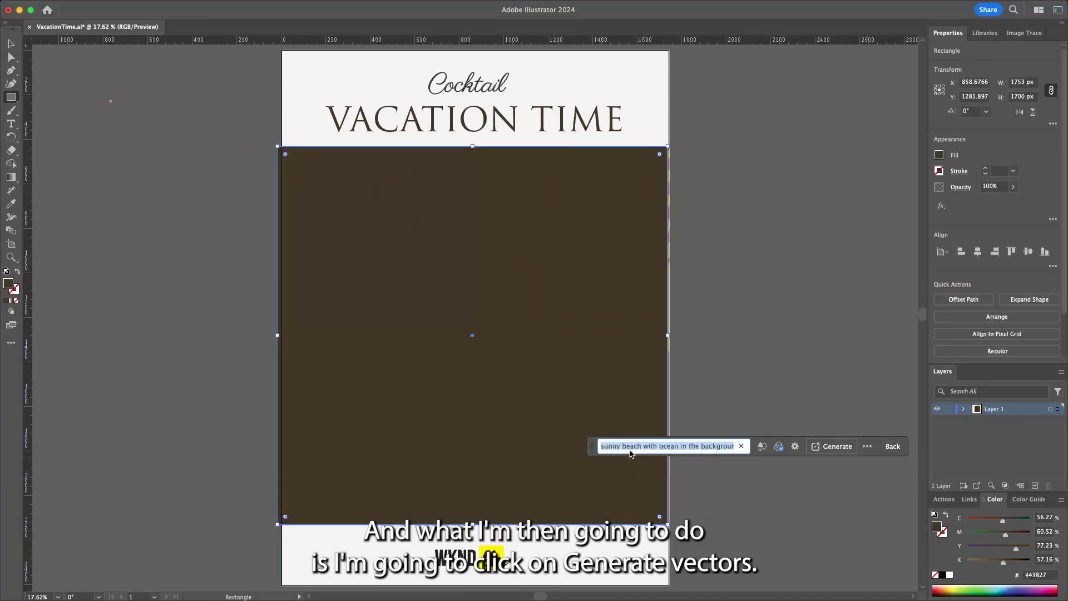
{"action": "left_click", "coordinate": [761, 446]}
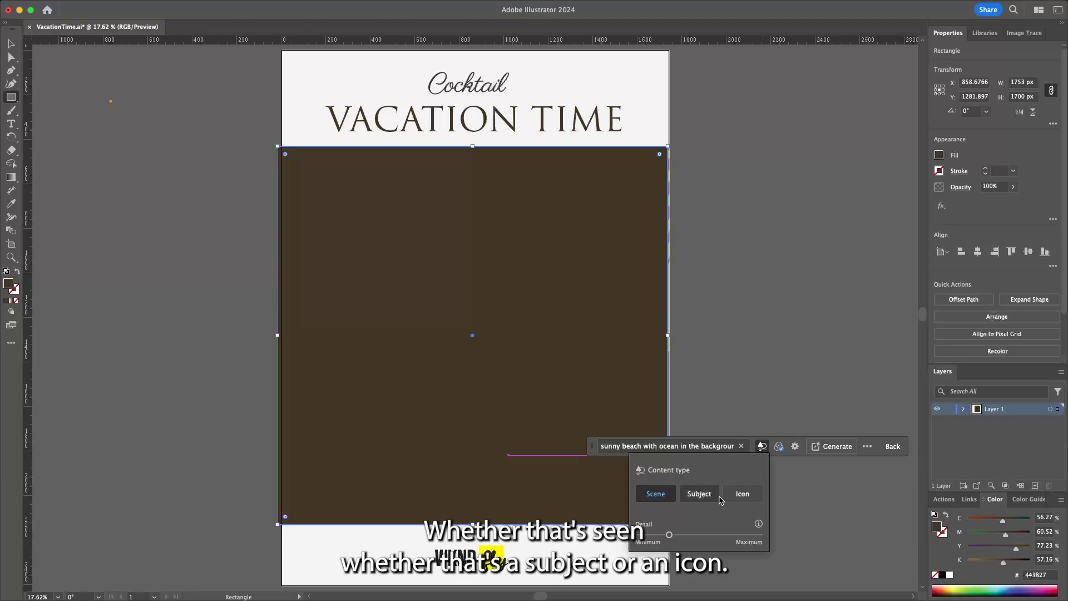
{"action": "left_click", "coordinate": [690, 446]}
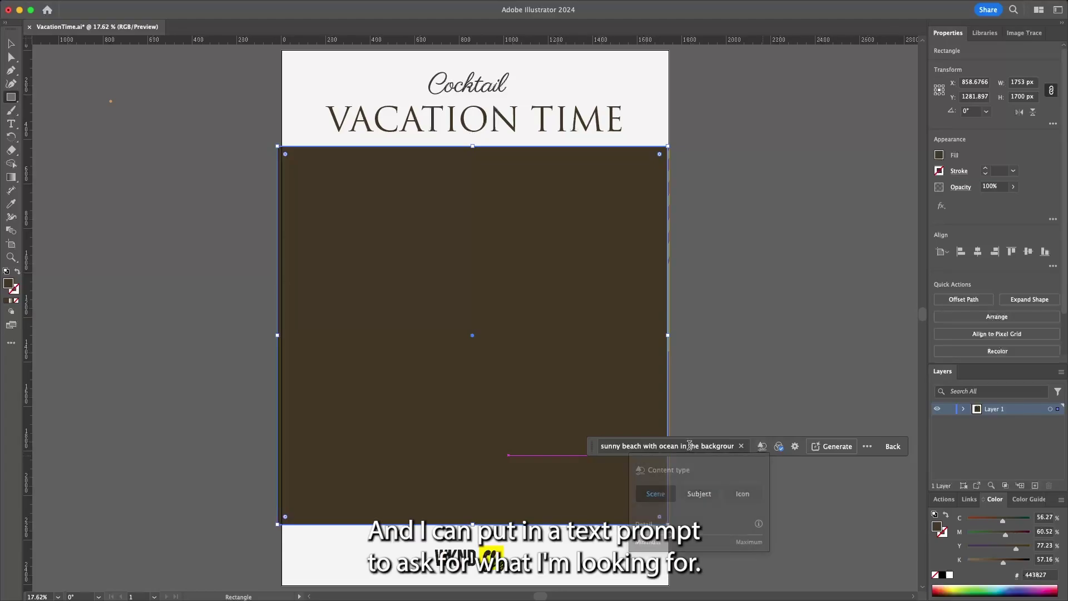
{"action": "triple_click", "coordinate": [690, 446]}
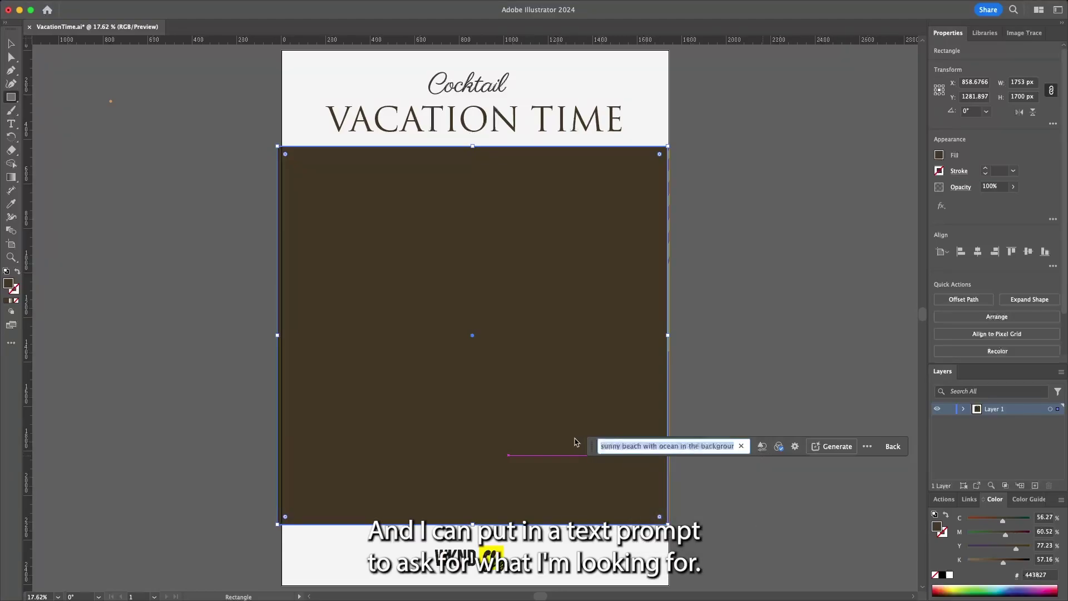
{"action": "left_click", "coordinate": [633, 448]}
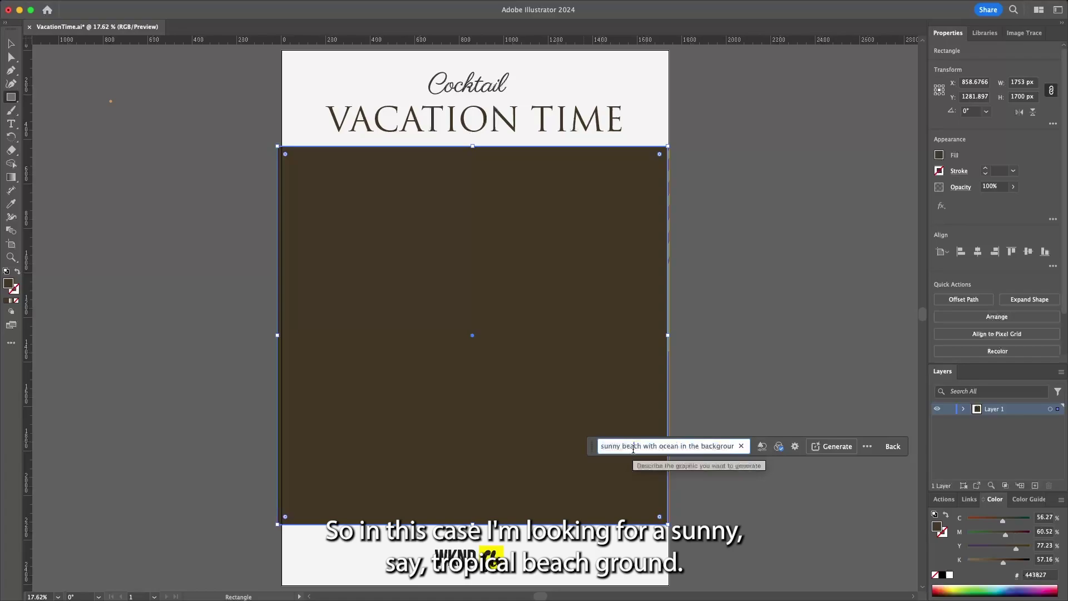
{"action": "left_click", "coordinate": [623, 445]}
{"action": "type", "text": "tropical"}
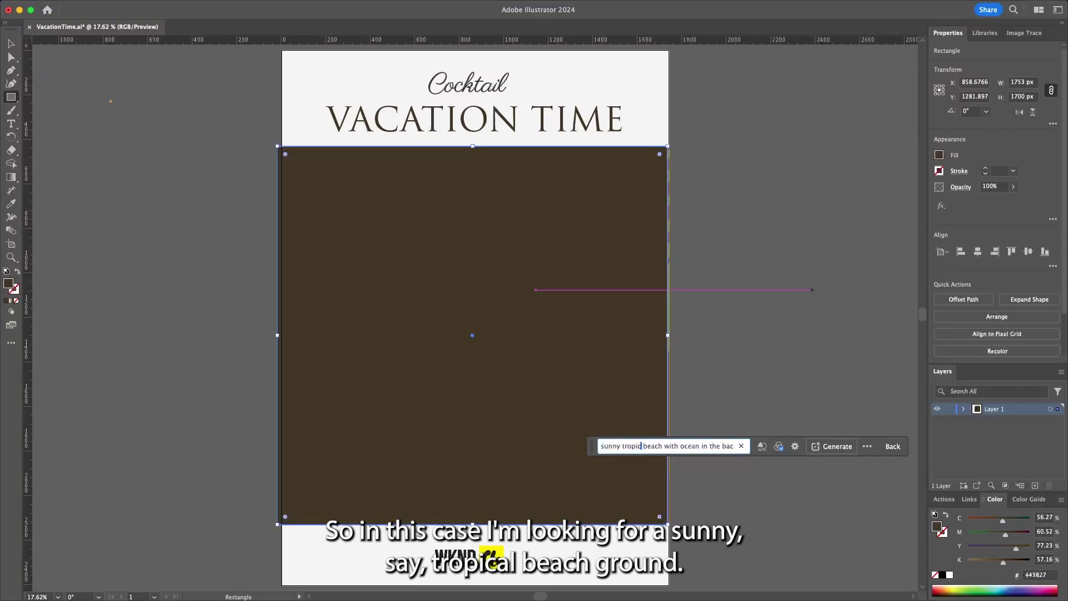
{"action": "left_click_drag", "start_coordinate": [705, 444], "coordinate": [734, 445]}
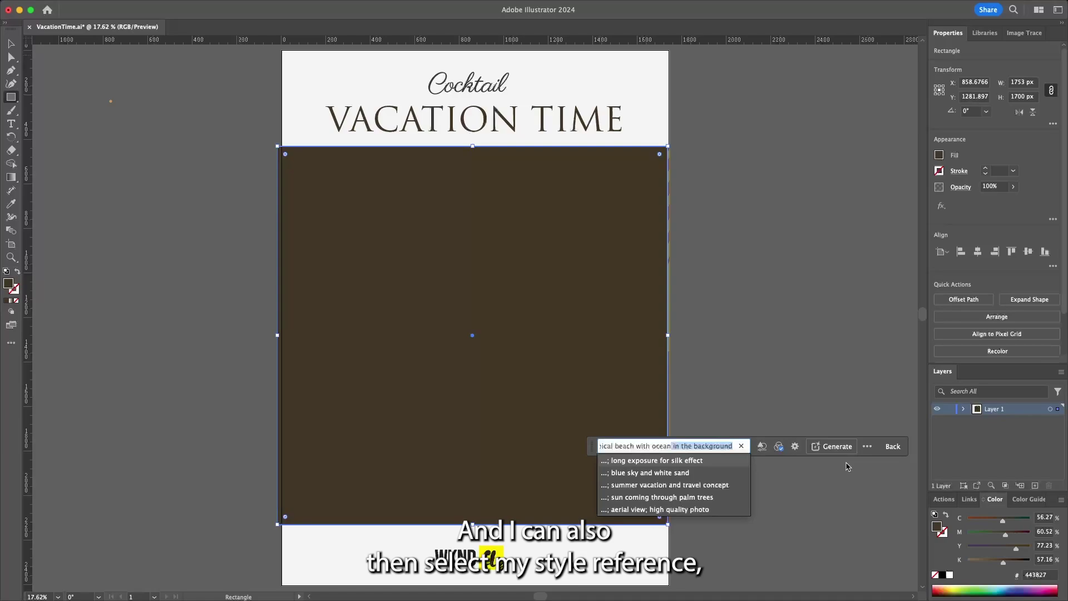
{"action": "left_click", "coordinate": [780, 447]}
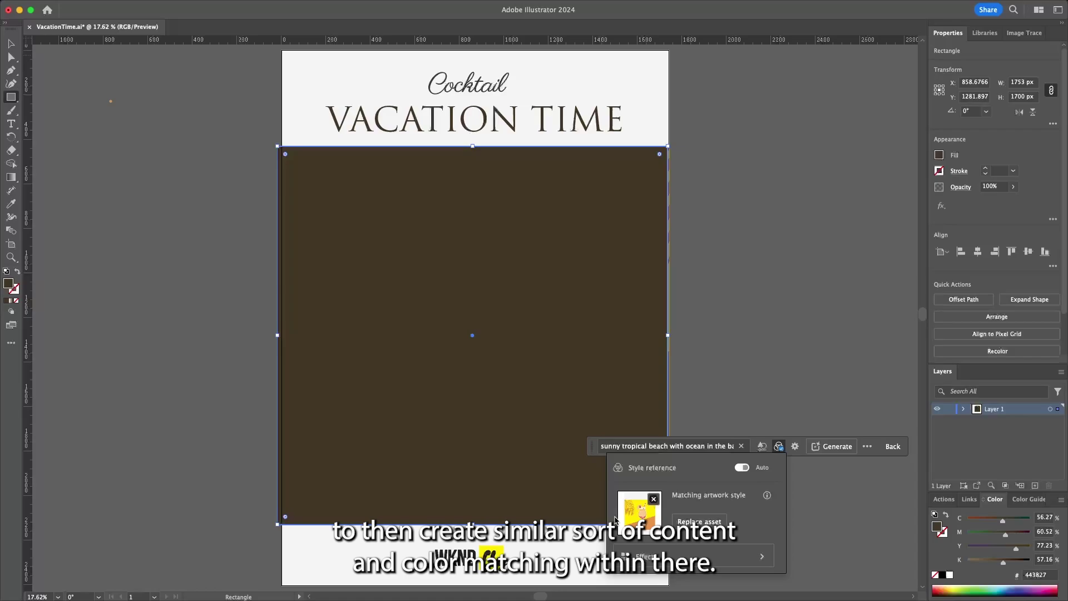
Generate three beach variations and pick the second, with two palm trees and a white sun.
{"action": "left_click", "coordinate": [833, 447]}
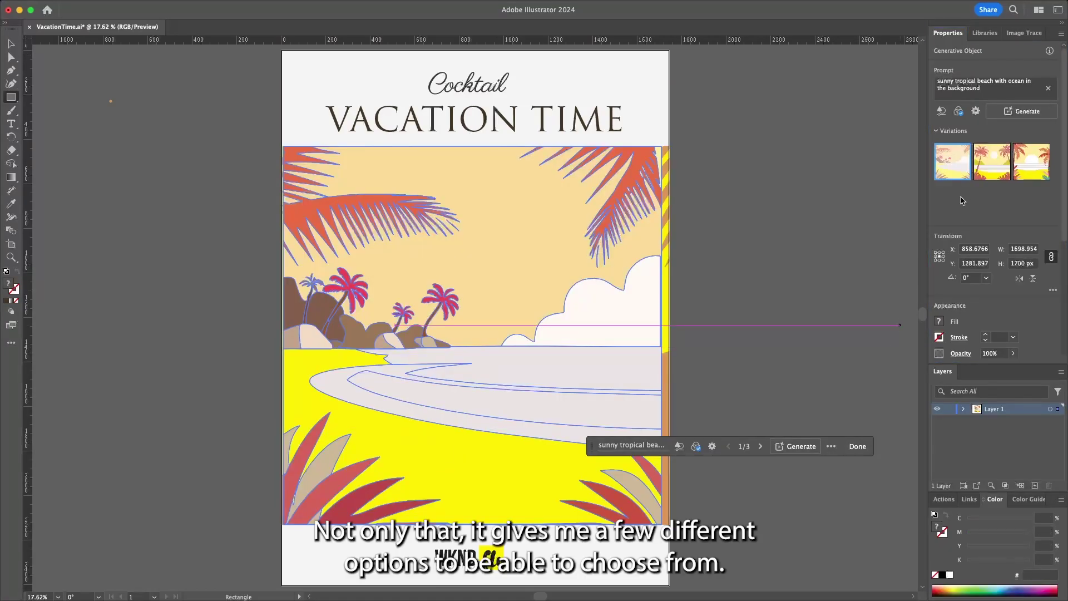
{"action": "left_click", "coordinate": [982, 169]}
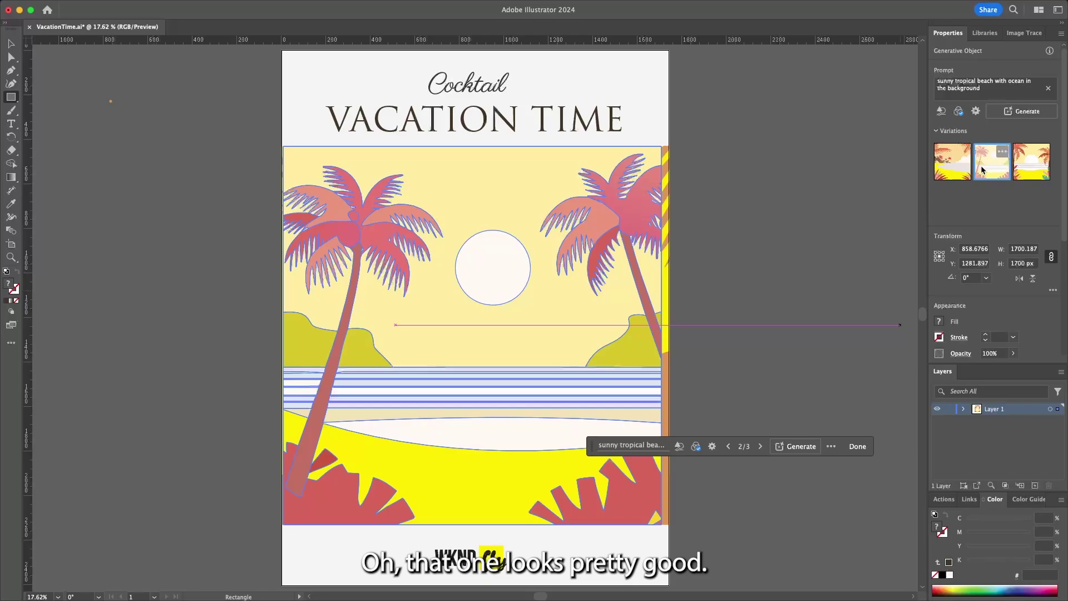
{"action": "left_click", "coordinate": [1025, 167]}
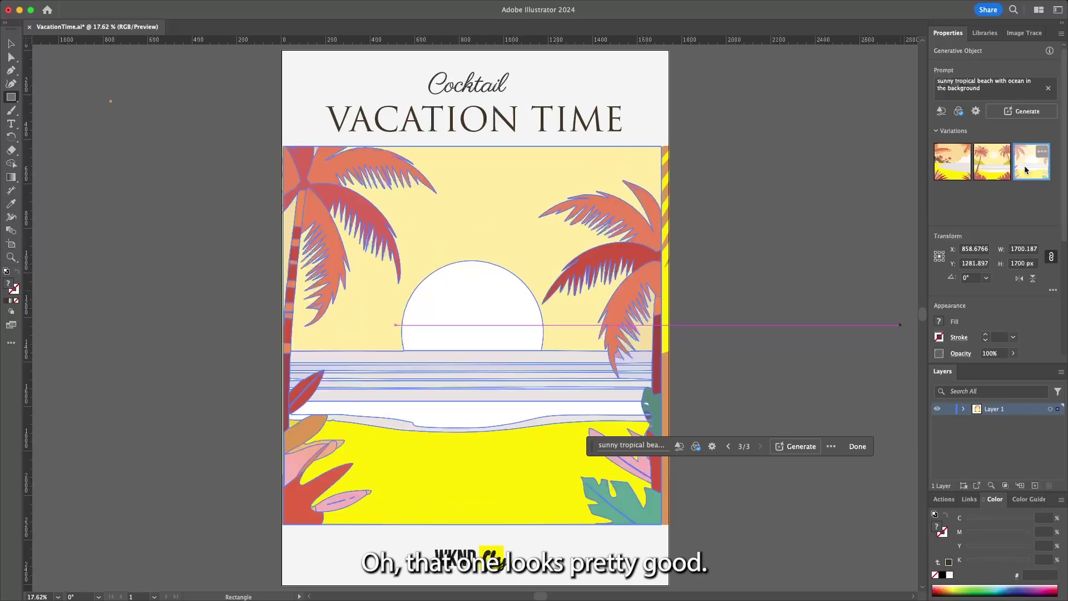
{"action": "left_click", "coordinate": [993, 167]}
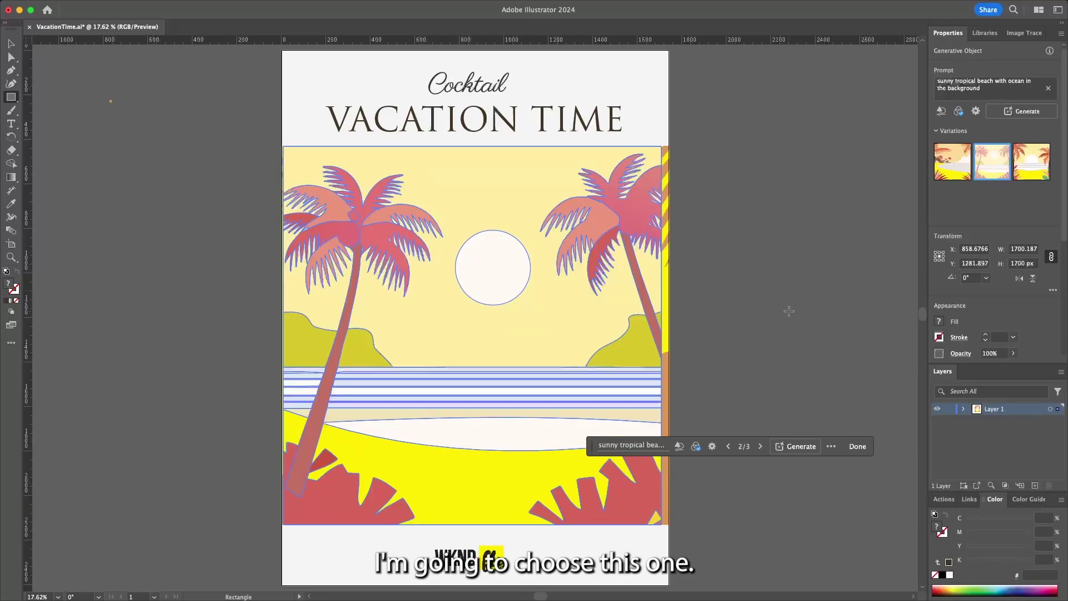
{"action": "left_click", "coordinate": [645, 286]}
{"action": "left_click", "coordinate": [688, 473]}
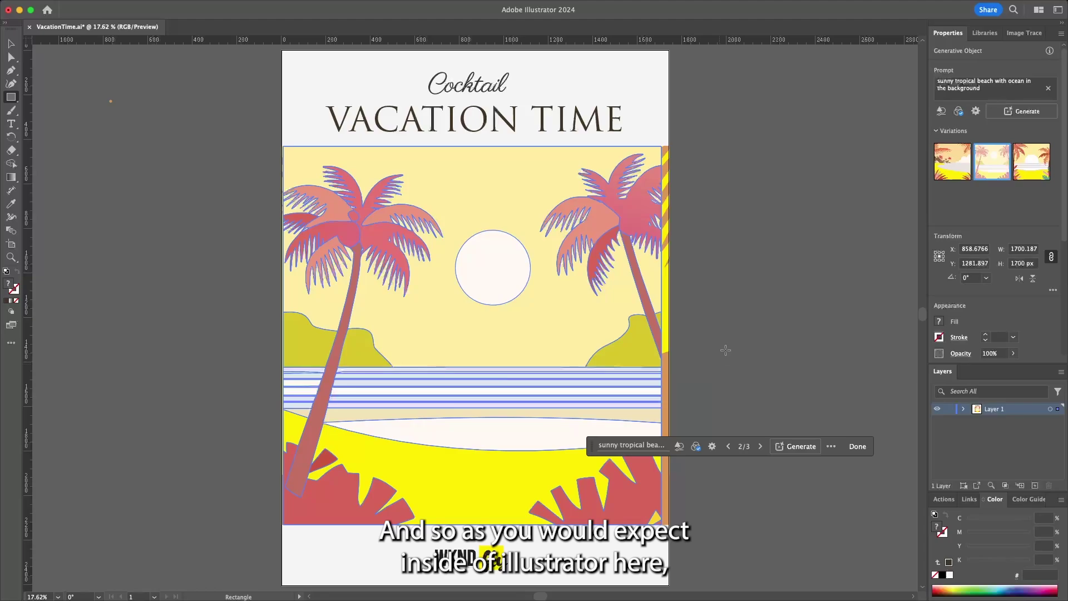
Isolate the generated beach group, drag the sun circle upward, then exit isolation.
{"action": "key", "text": "Return"}
{"action": "key", "text": "v"}
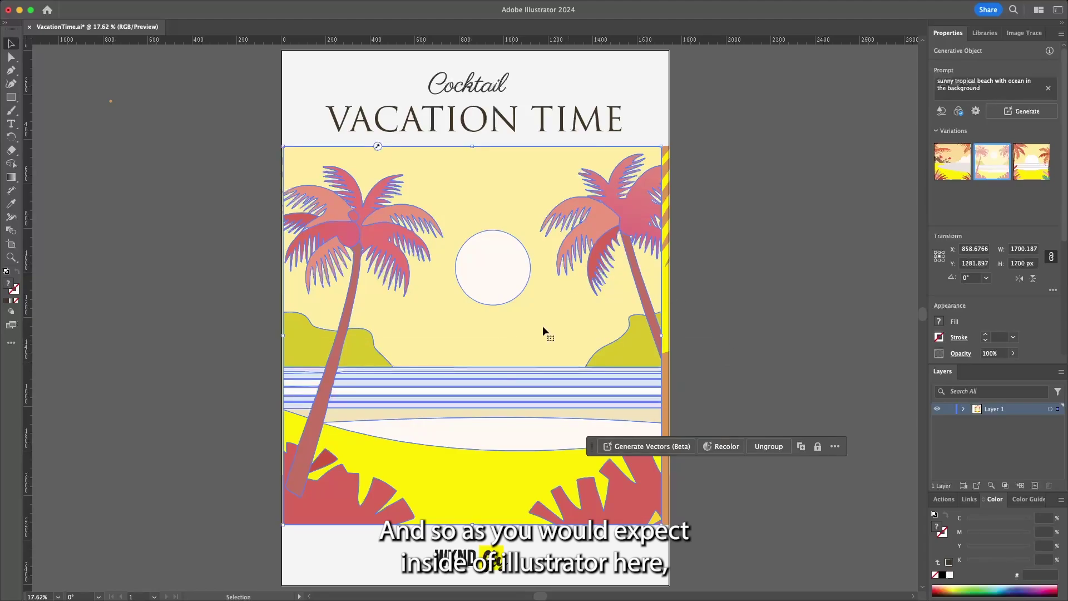
{"action": "double_click", "coordinate": [543, 327]}
{"action": "double_click", "coordinate": [510, 293]}
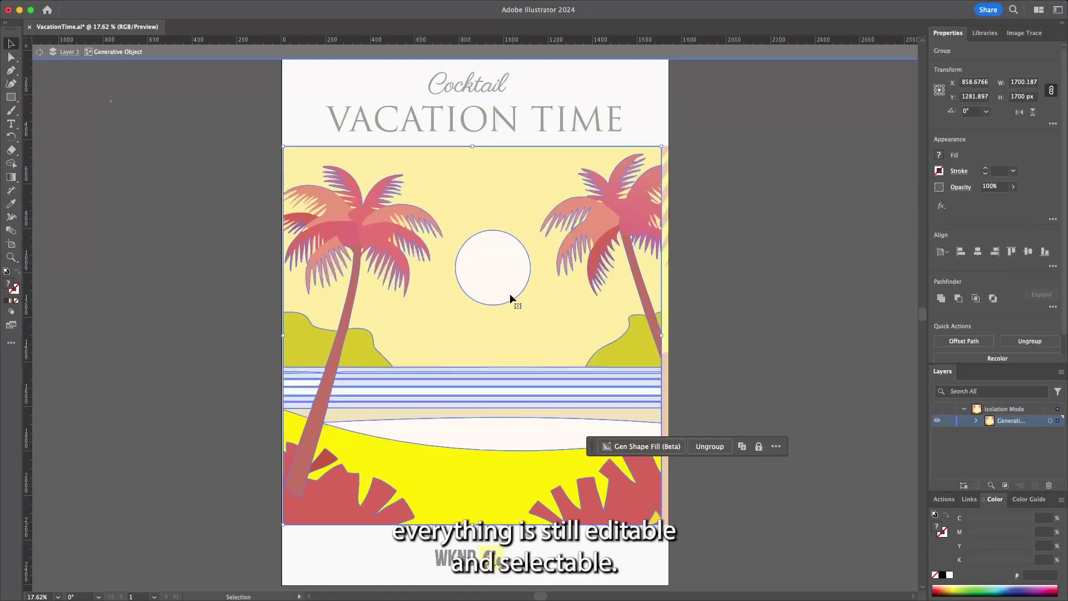
{"action": "left_click", "coordinate": [506, 292]}
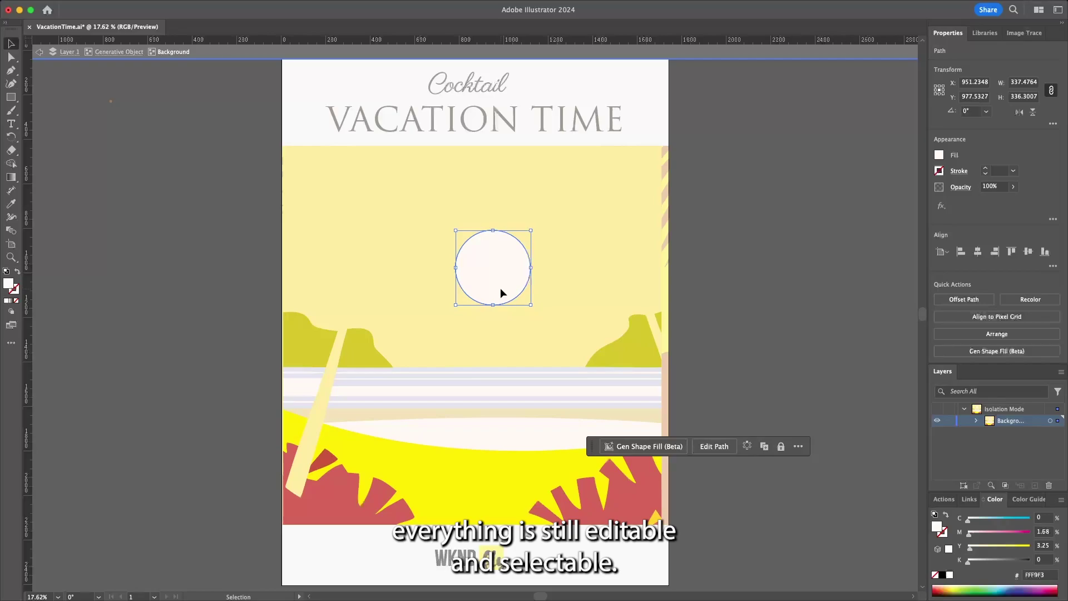
{"action": "left_click_drag", "start_coordinate": [500, 288], "coordinate": [498, 244]}
{"action": "double_click", "coordinate": [767, 302]}
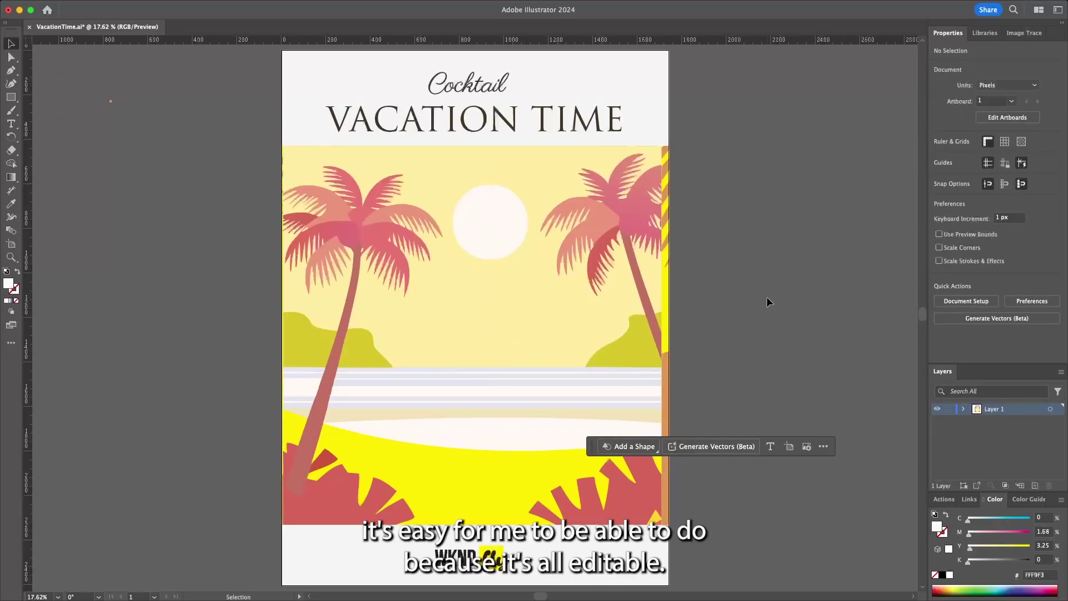
Stretch the beach scene's sides out to the poster's left and right edges.
{"action": "left_click", "coordinate": [558, 325]}
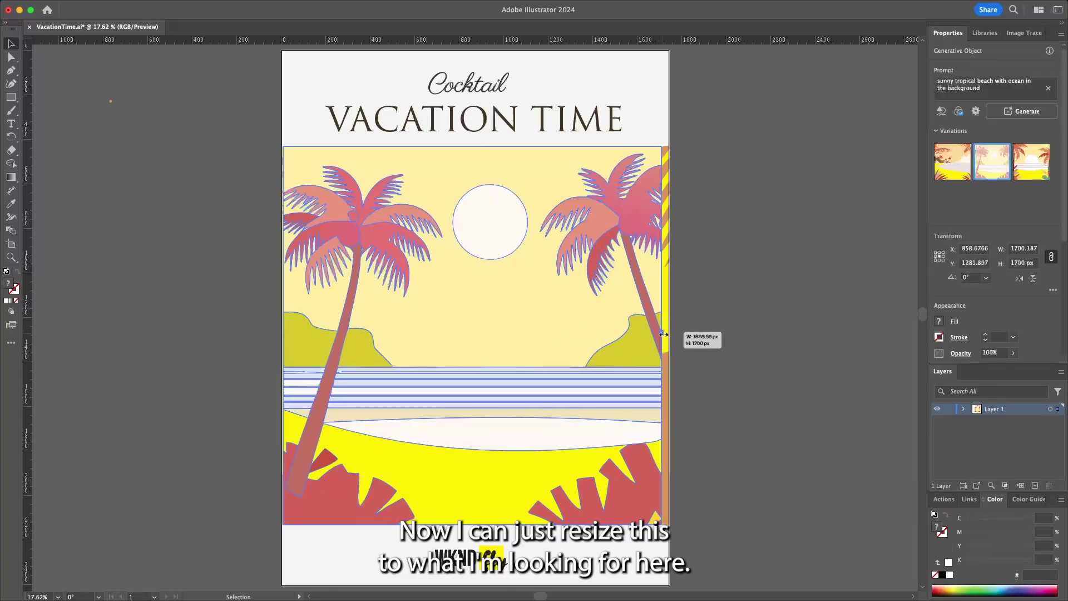
{"action": "left_click_drag", "start_coordinate": [661, 334], "coordinate": [668, 334]}
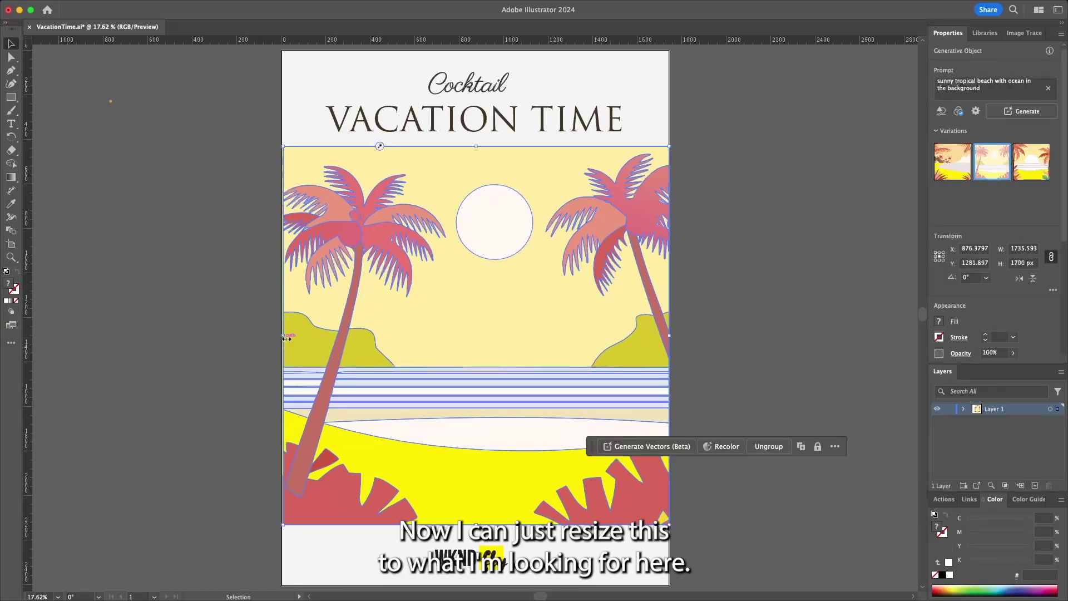
{"action": "left_click_drag", "start_coordinate": [288, 337], "coordinate": [282, 337]}
Send the beach scene backward twice so it sits behind the glass and sand.
{"action": "key", "text": "ctrl+shift+bracketleft"}
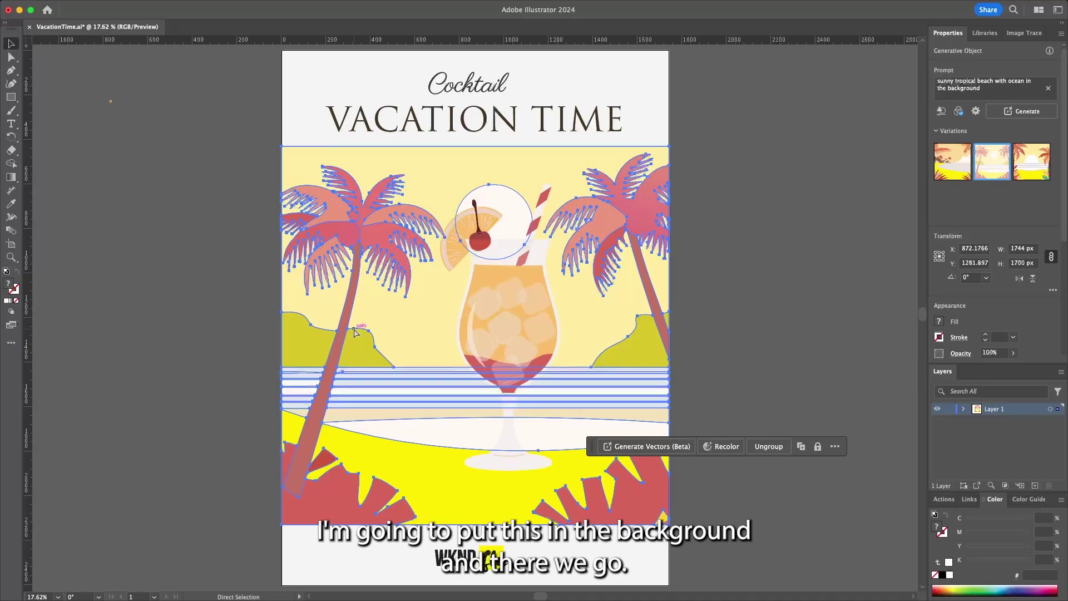
{"action": "key", "text": "ctrl+shift+bracketleft"}
{"action": "key", "text": "v"}
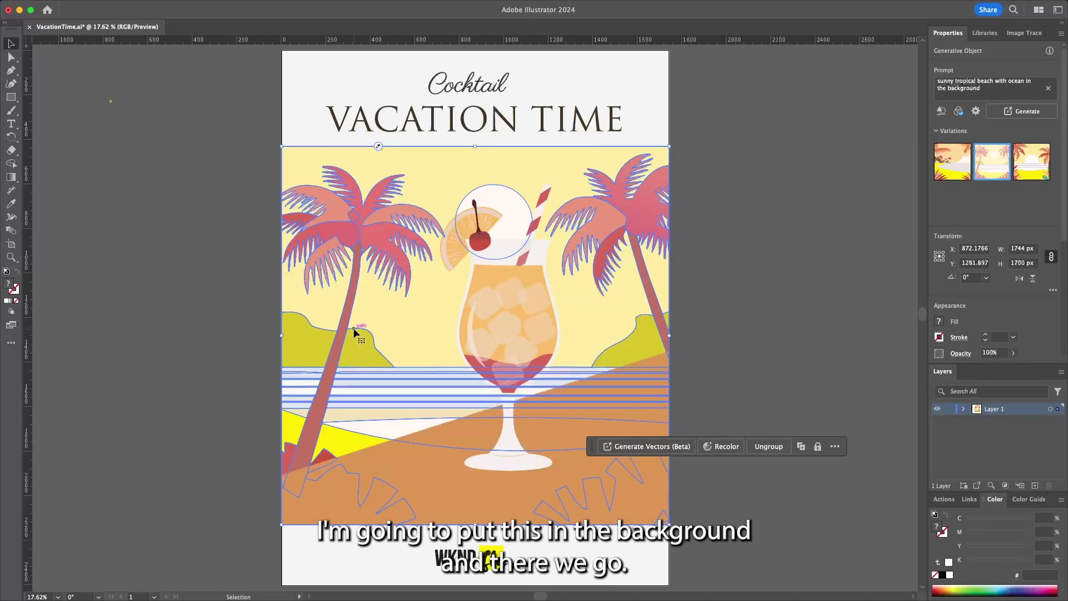
{"action": "left_click", "coordinate": [217, 372]}
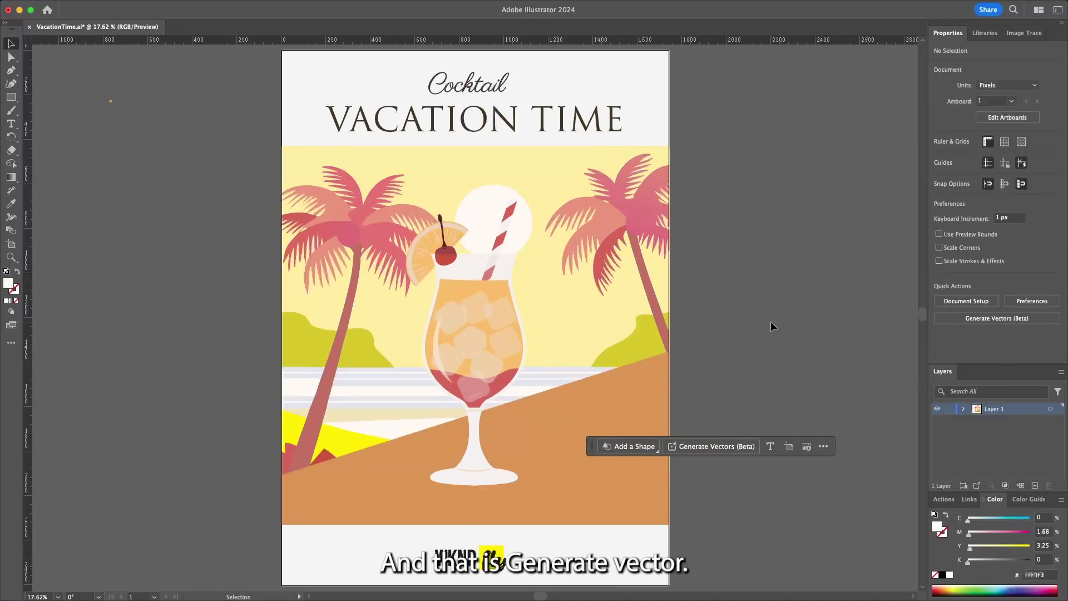